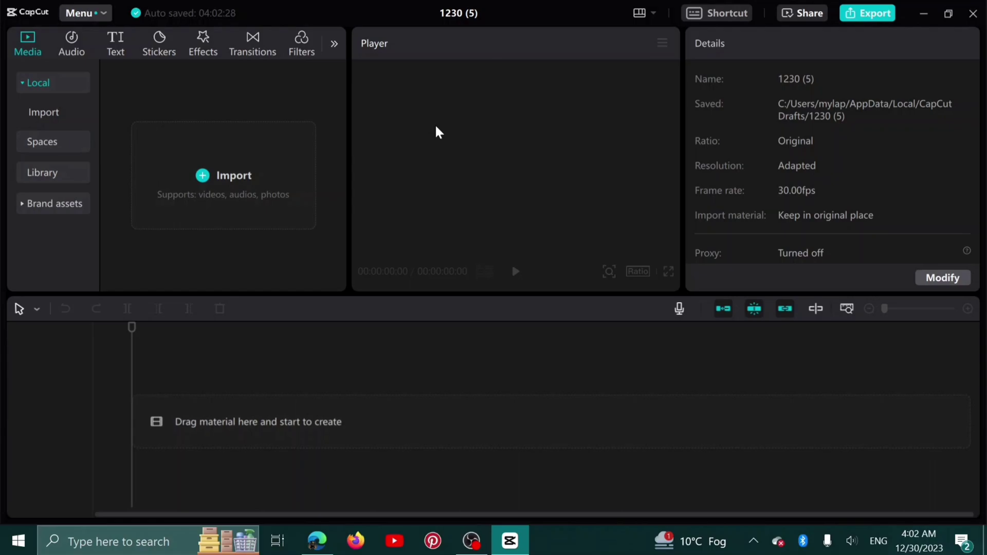
# Step: Import the 'yt1s.com good 4 u Lyrics' video from Downloads and place it on the timeline
pyautogui.click(257, 174)
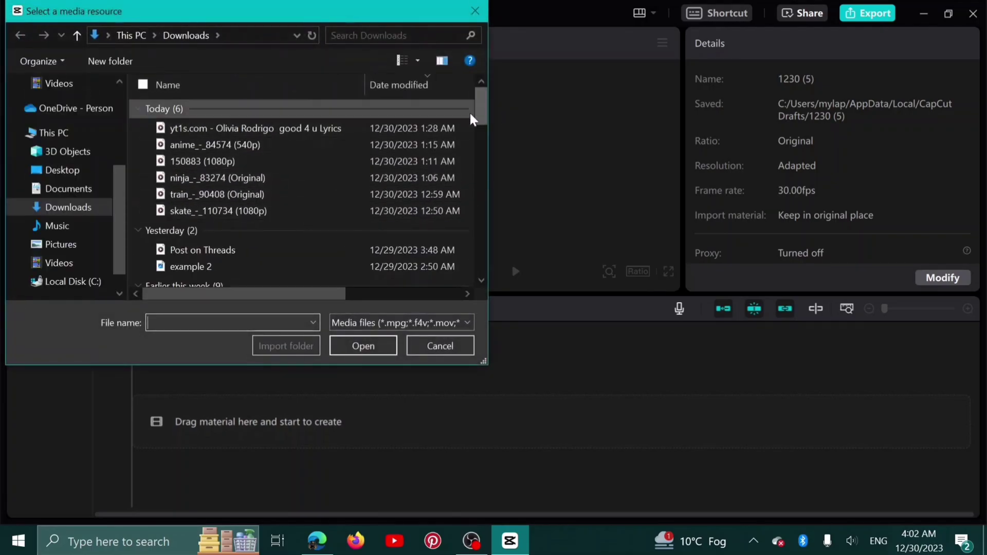
pyautogui.click(254, 128)
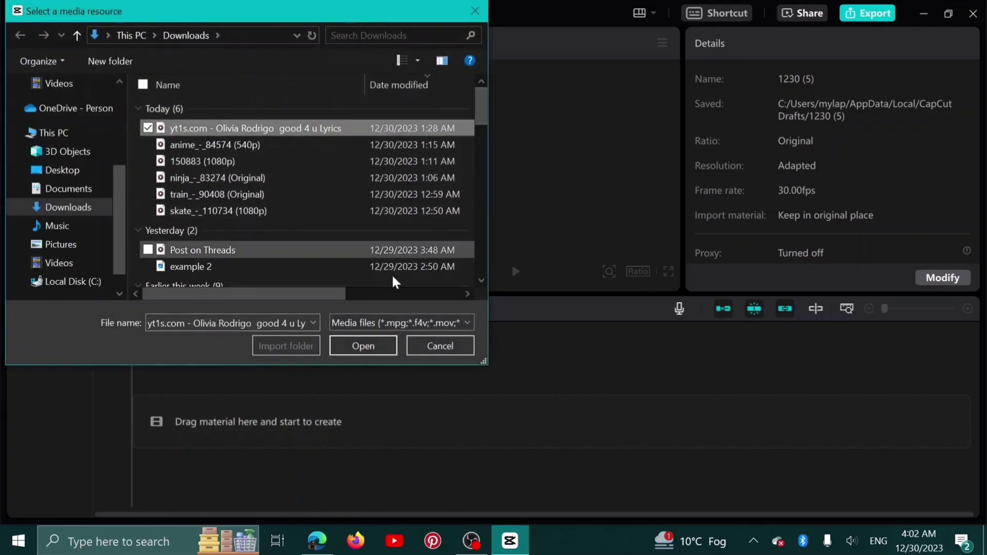
pyautogui.click(364, 345)
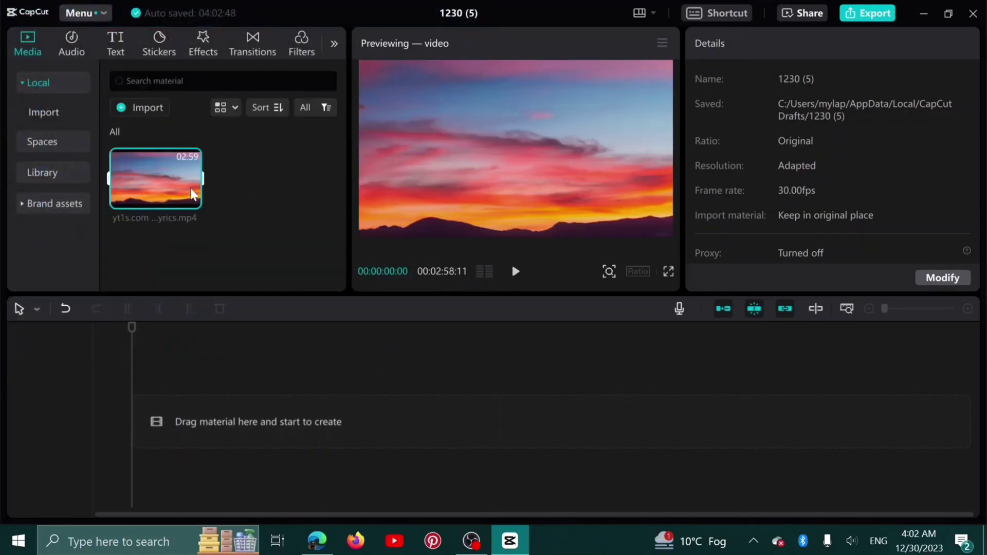
pyautogui.moveTo(154, 177)
pyautogui.mouseDown()
pyautogui.moveTo(241, 408)
pyautogui.moveTo(152, 422)
pyautogui.mouseUp()
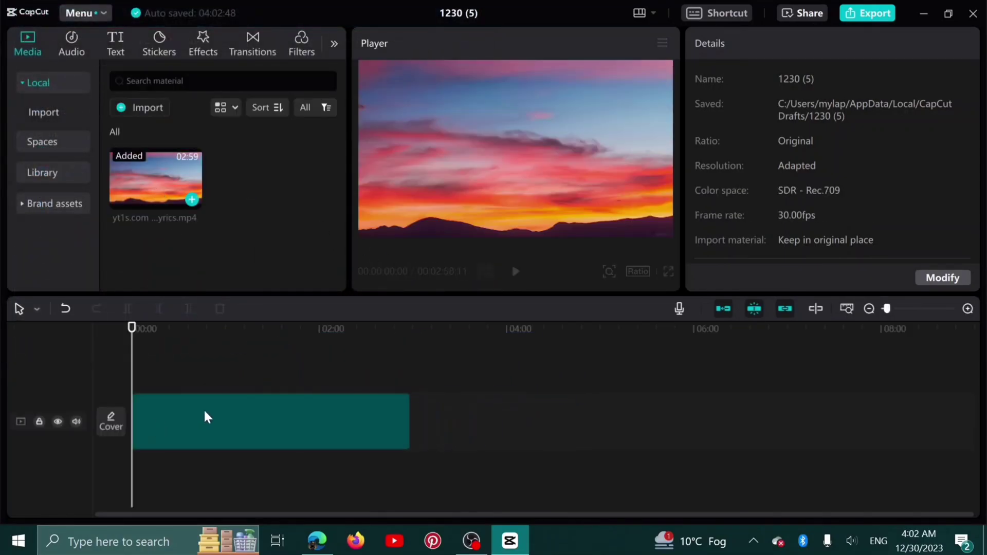
# Step: Create Auto captions in English from the song, adding a caption track above the clip
pyautogui.click(113, 52)
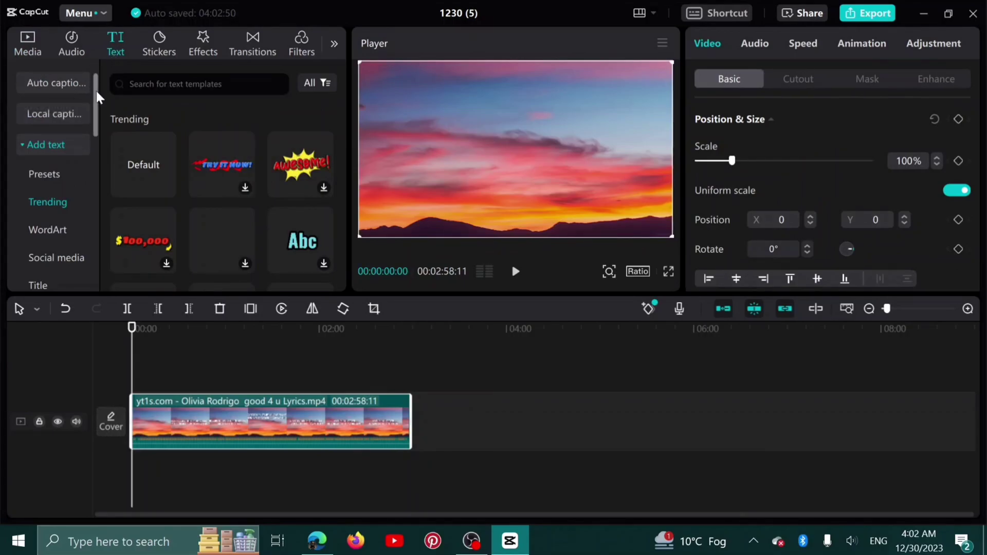
pyautogui.moveTo(97, 91); pyautogui.dragTo(137, 100)
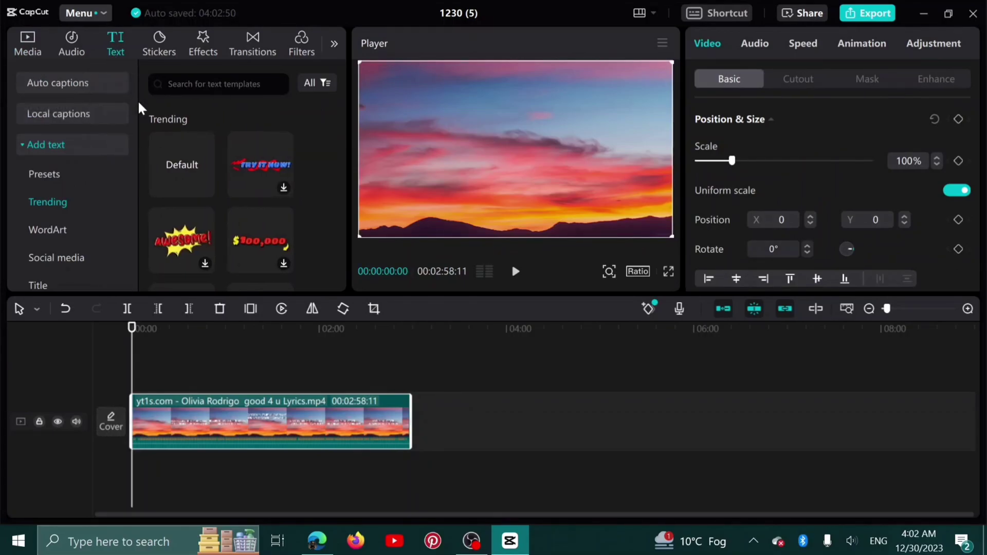
pyautogui.click(67, 81)
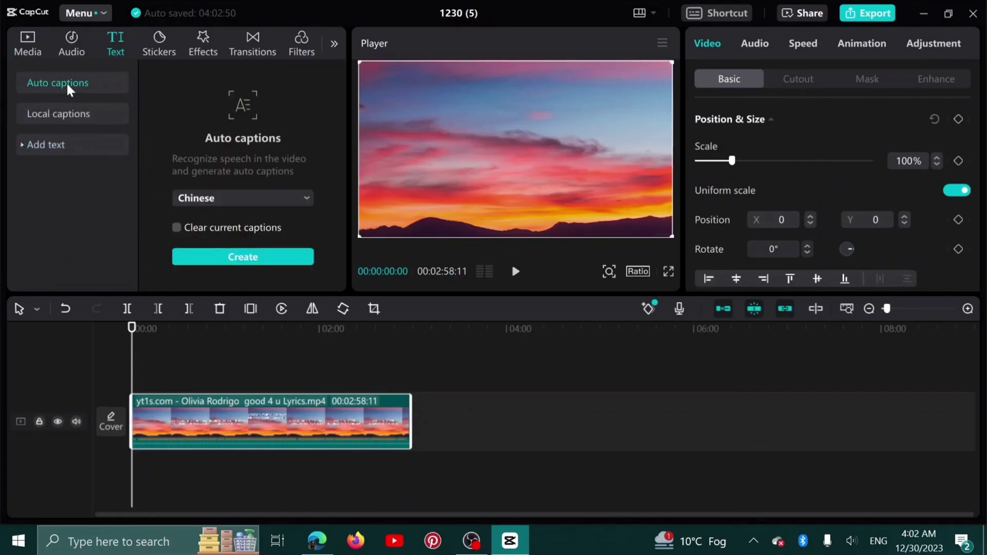
pyautogui.click(293, 197)
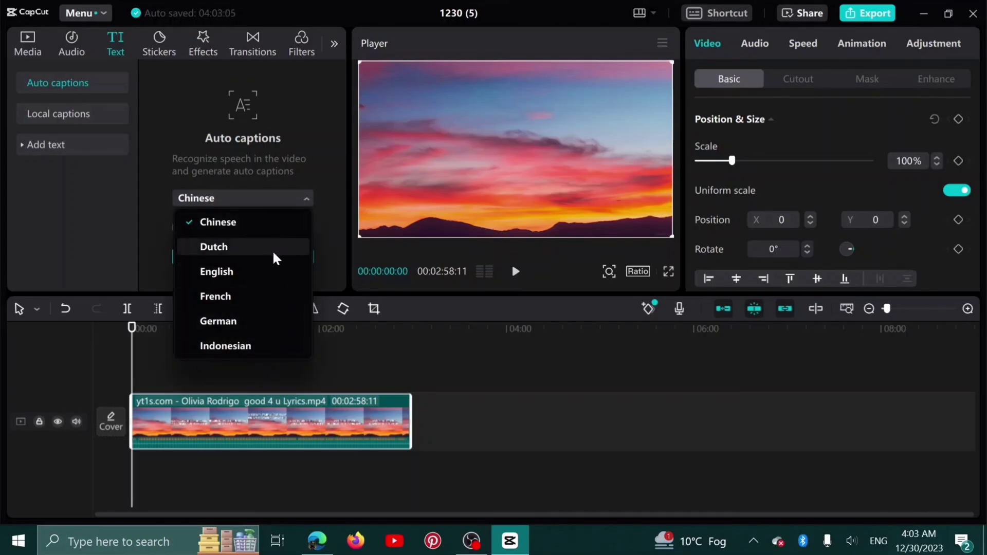
pyautogui.click(258, 268)
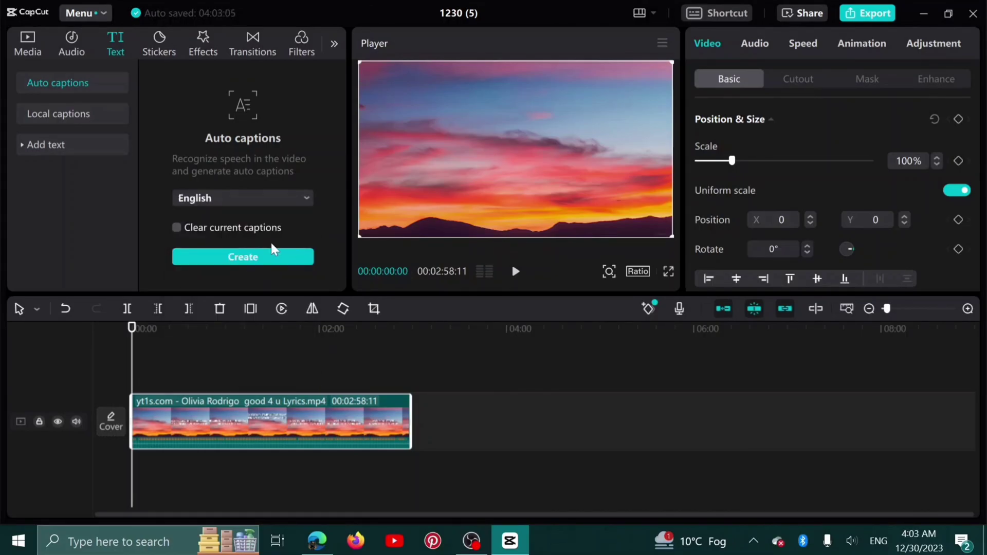
pyautogui.click(256, 257)
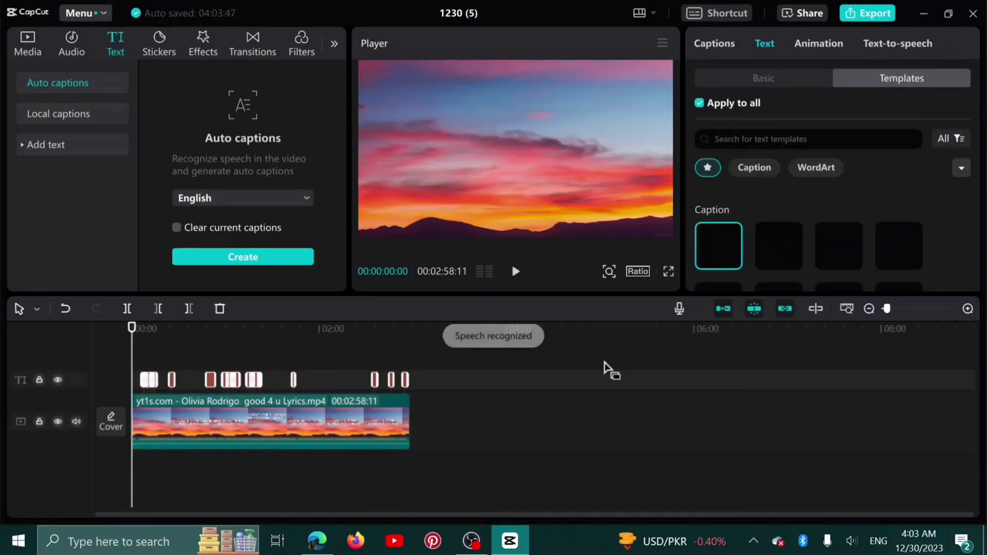
# Step: Play the song from about 0:06 and pause at 00:00:14:26 to review the captions
pyautogui.click(144, 328)
pyautogui.click(517, 271)
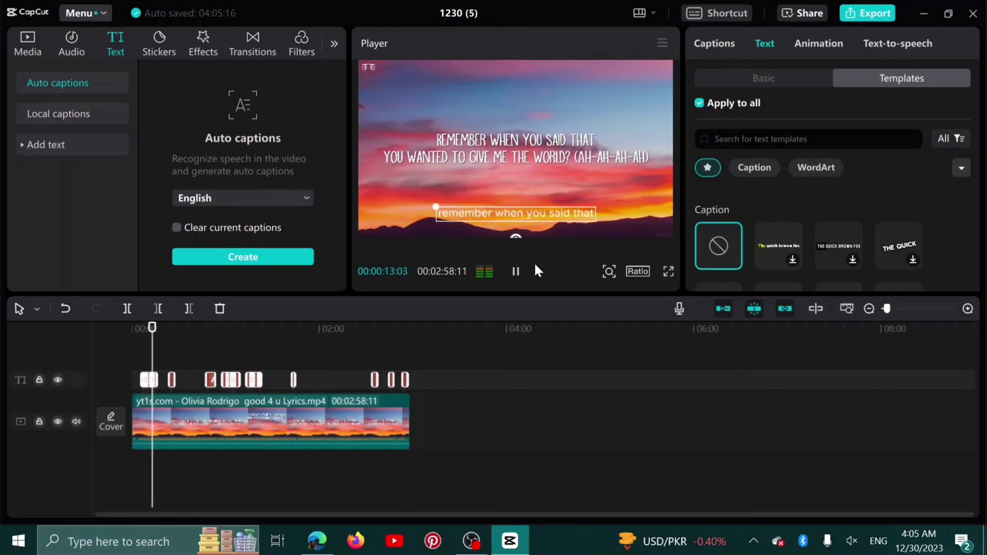
pyautogui.click(517, 271)
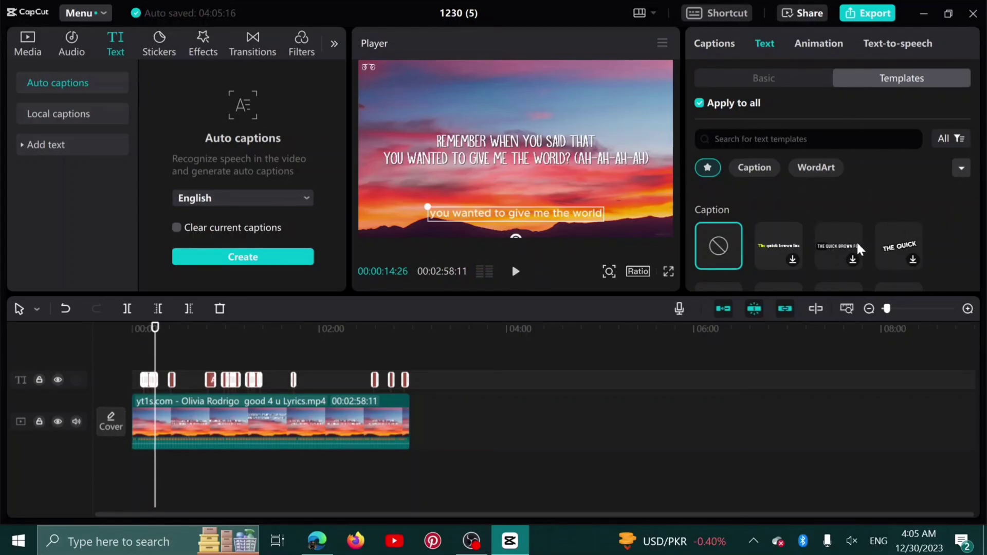
# Step: Open the Basic caption text settings to reach Stroke, Background and Glow
pyautogui.click(772, 78)
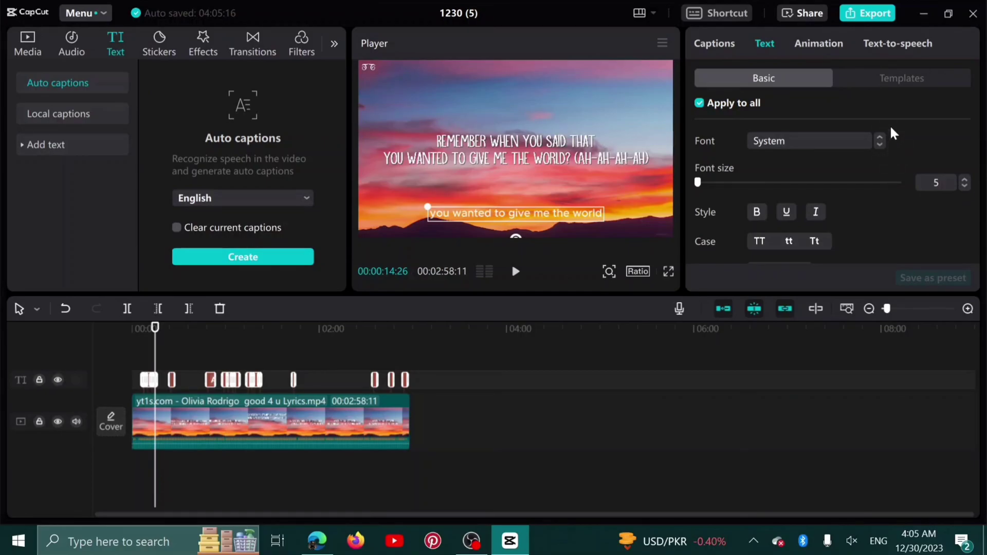
pyautogui.scroll(-5, 839, 184)
pyautogui.scroll(-2, 903, 136)
pyautogui.scroll(-3, 896, 96)
pyautogui.scroll(-3, 890, 70)
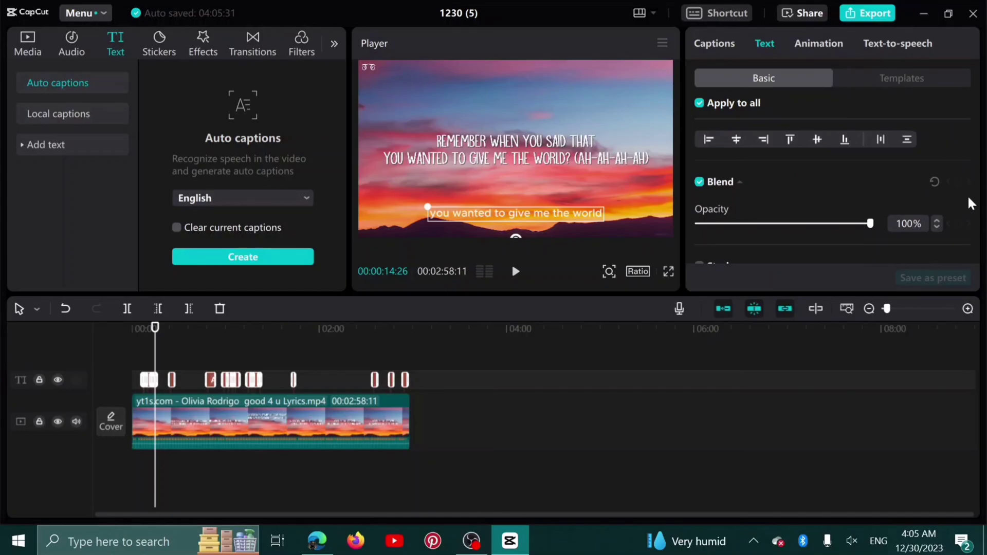
pyautogui.scroll(-3, 956, 77)
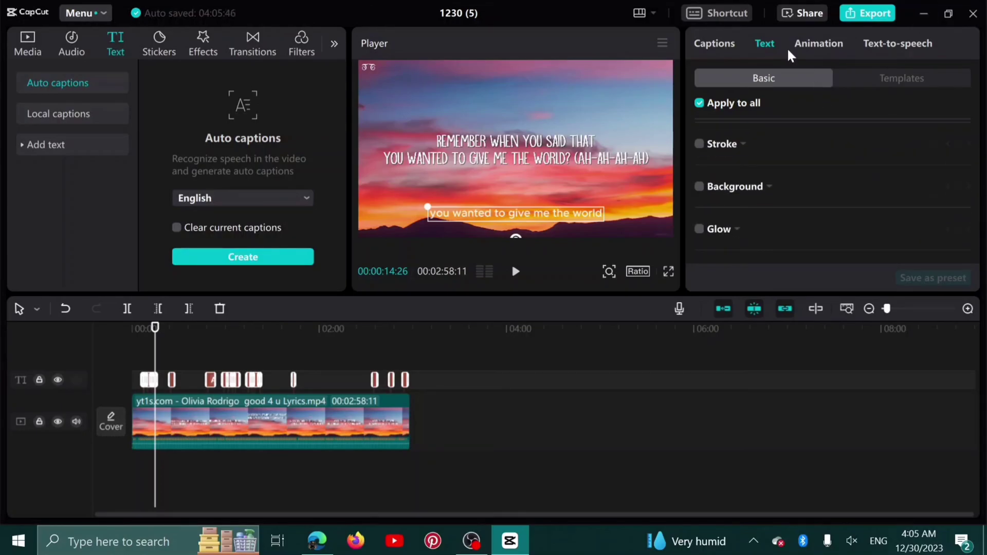